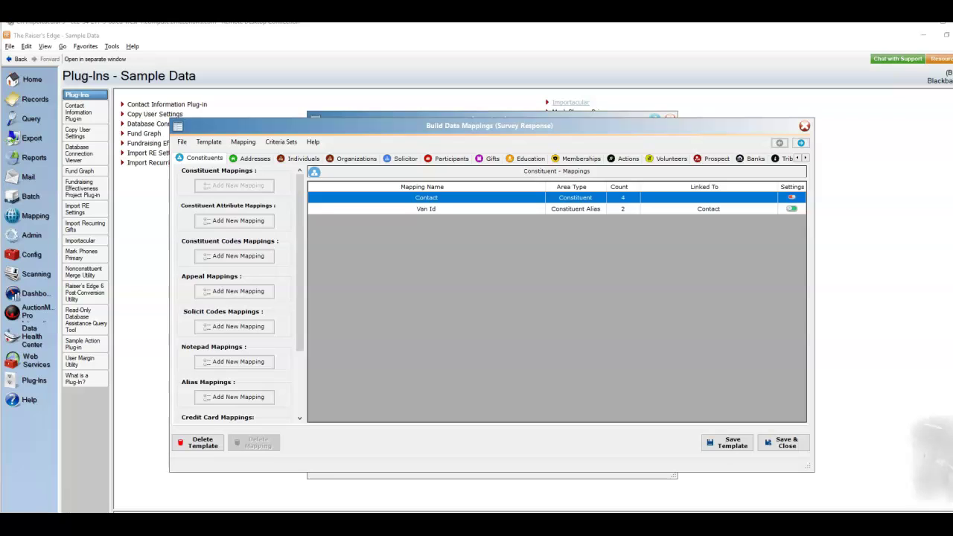
- Show the template's action mappings, including the Survey action mapping linked to Contact
click(629, 159)
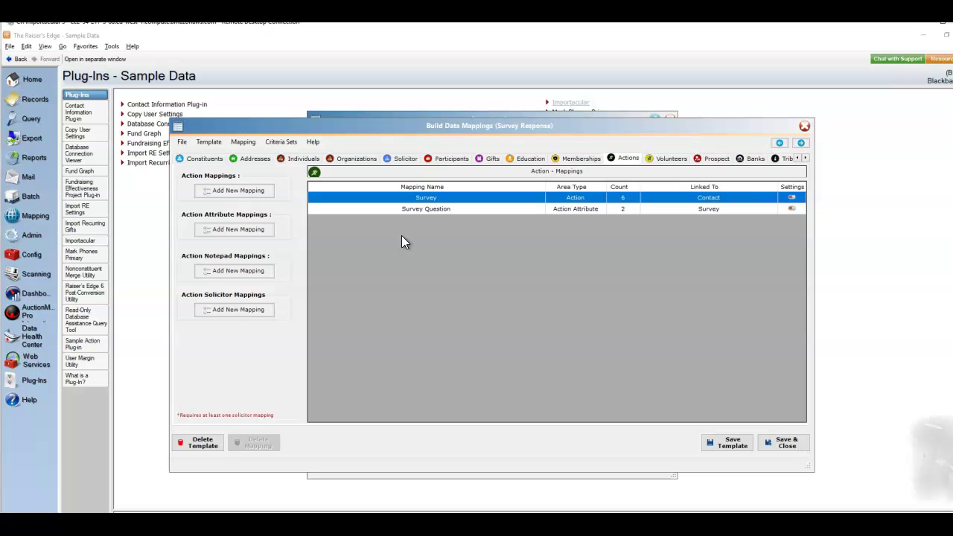
- Review the Survey action mapping's six fields (Date Canvassed dates, Type Survey) and save it
double_click(431, 198)
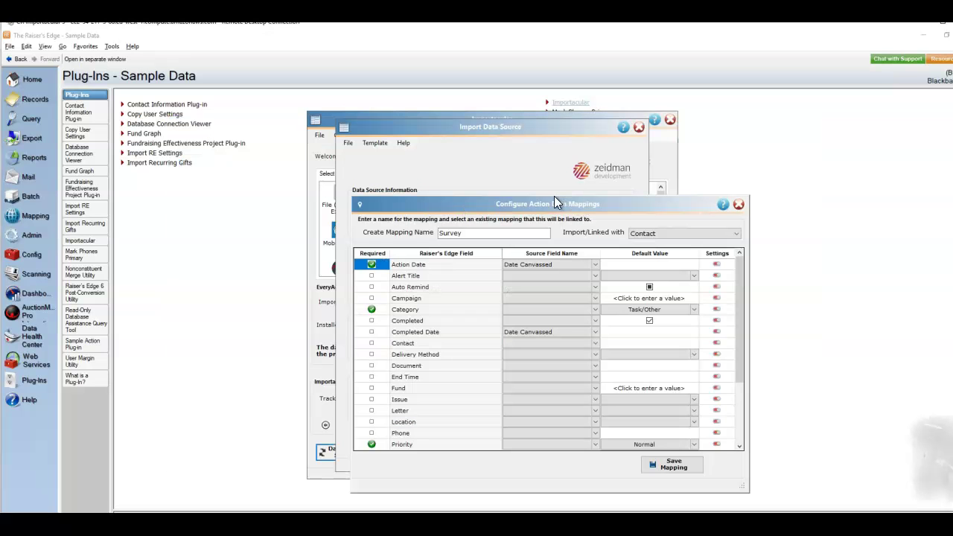
drag(558, 205, 531, 106)
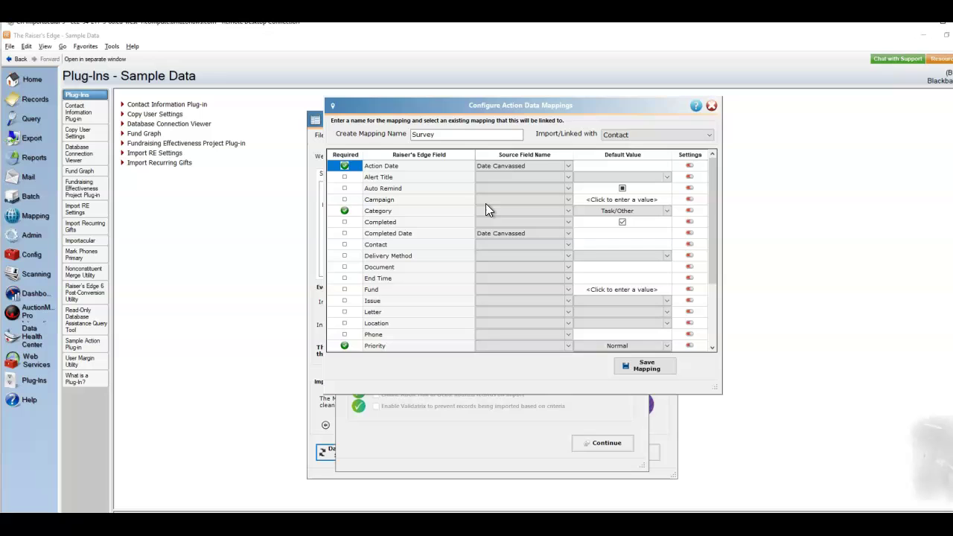
drag(711, 196, 711, 323)
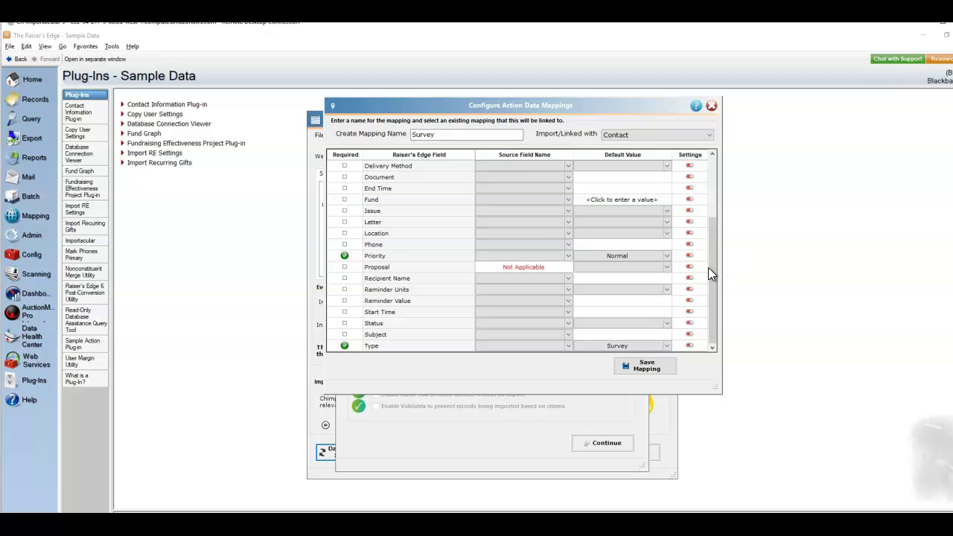
drag(708, 267, 672, 134)
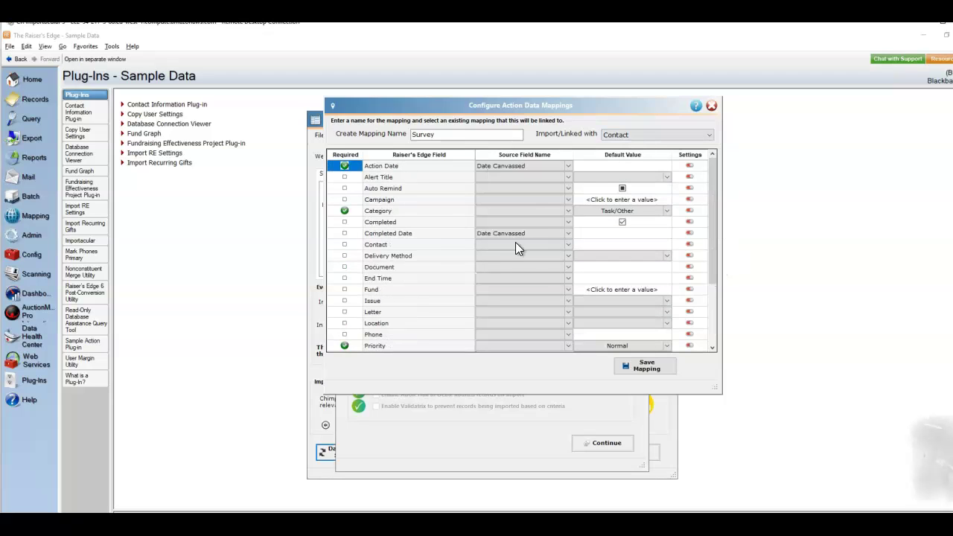
click(646, 366)
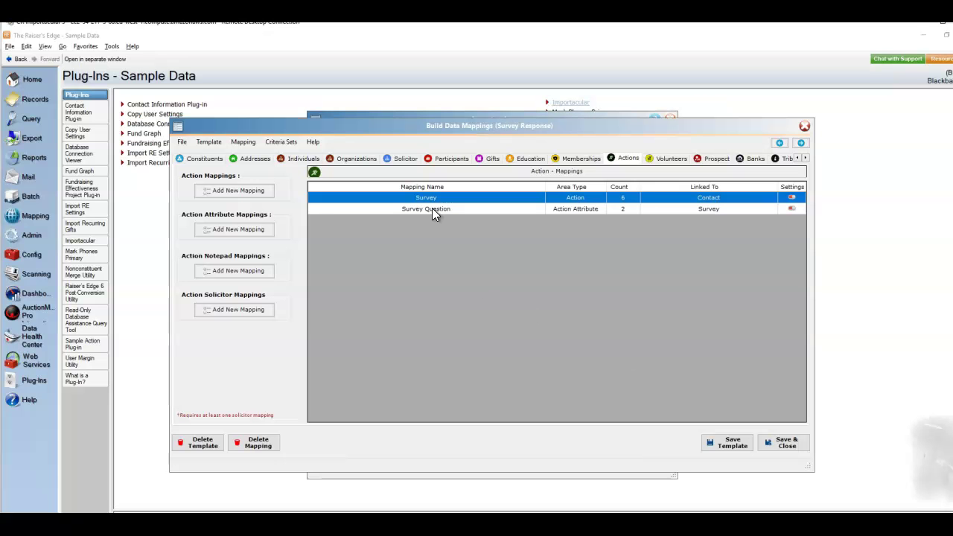
- Check the Survey Question attribute mapping's Category and Description sources and save it unchanged
double_click(428, 209)
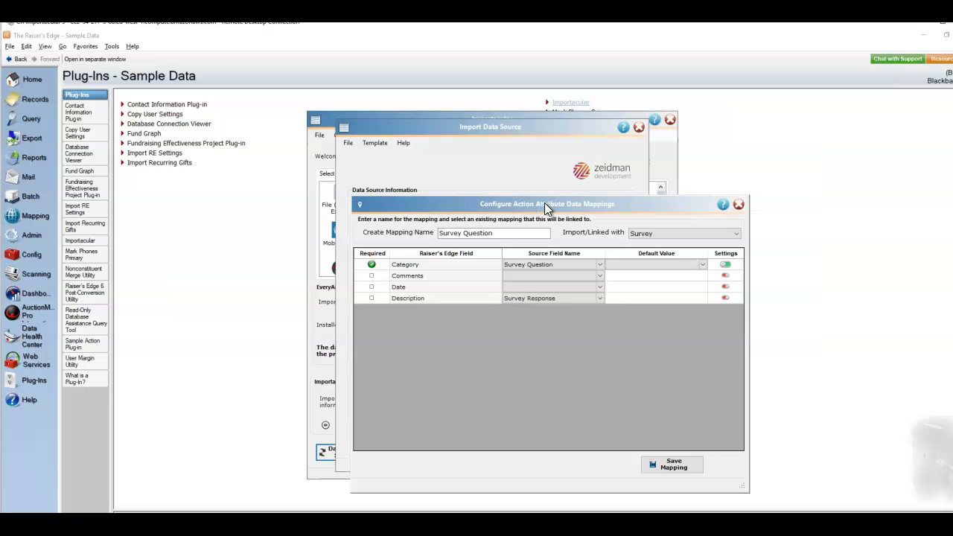
drag(544, 203, 473, 137)
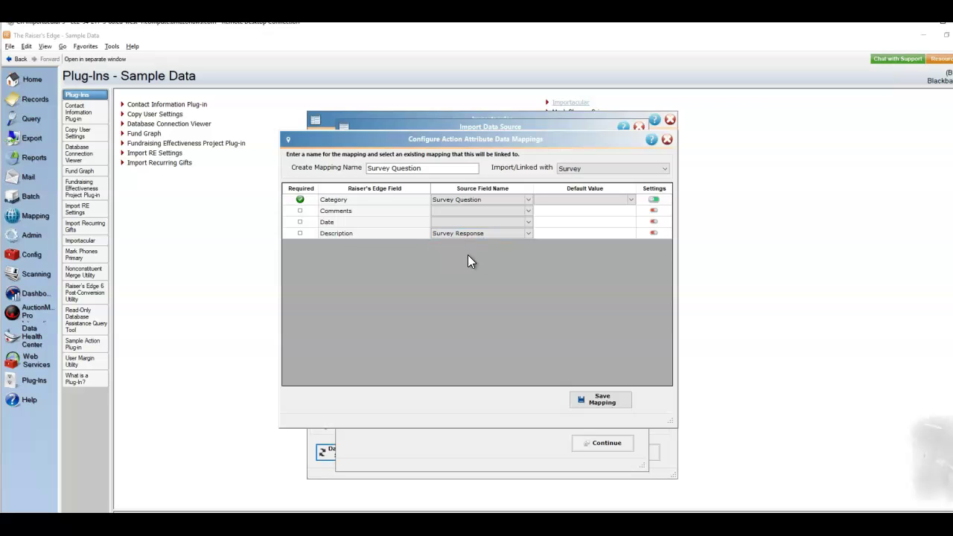
click(607, 400)
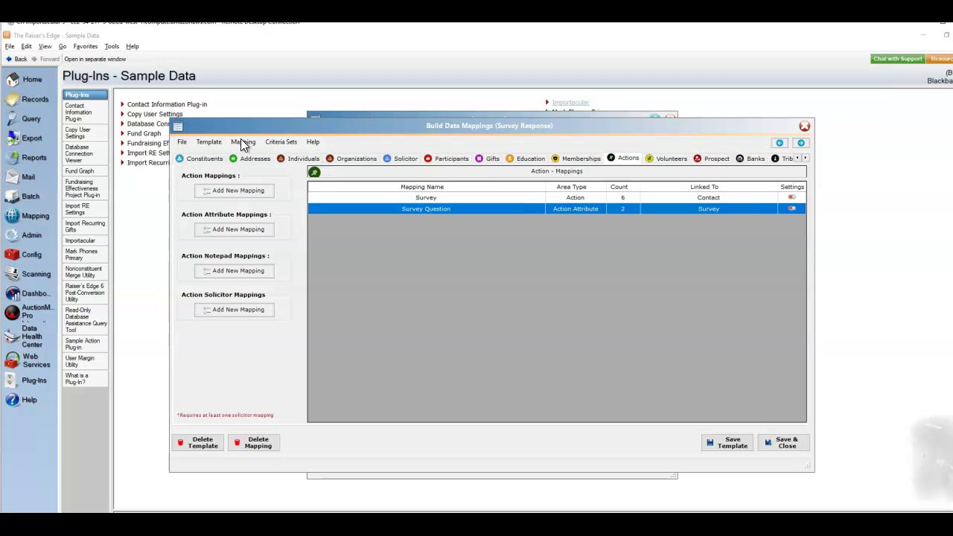
- Return to the constituent mappings showing Contact and the Van Id alias
click(198, 158)
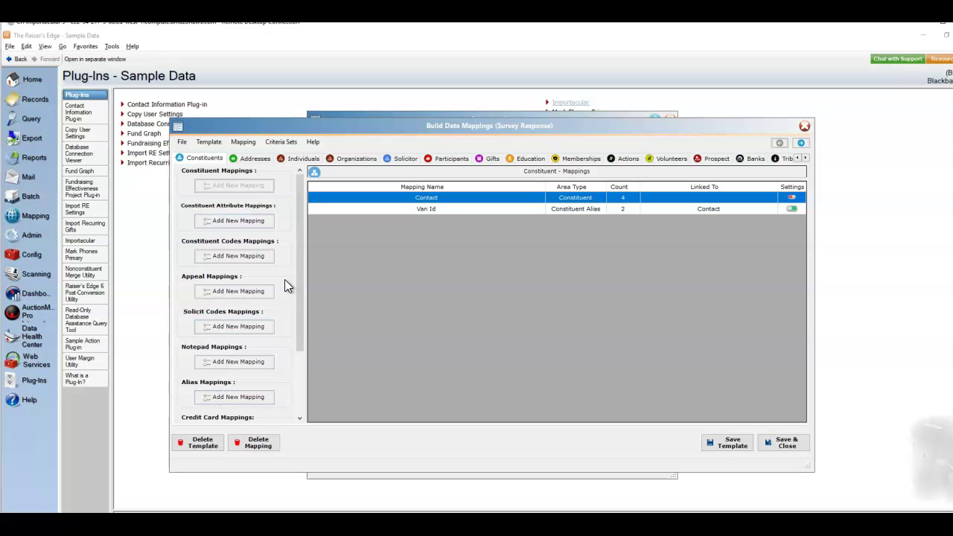
- Start a new constituent notepad mapping named 'Survey Q', avoiding the duplicate 'Survey' name
click(225, 364)
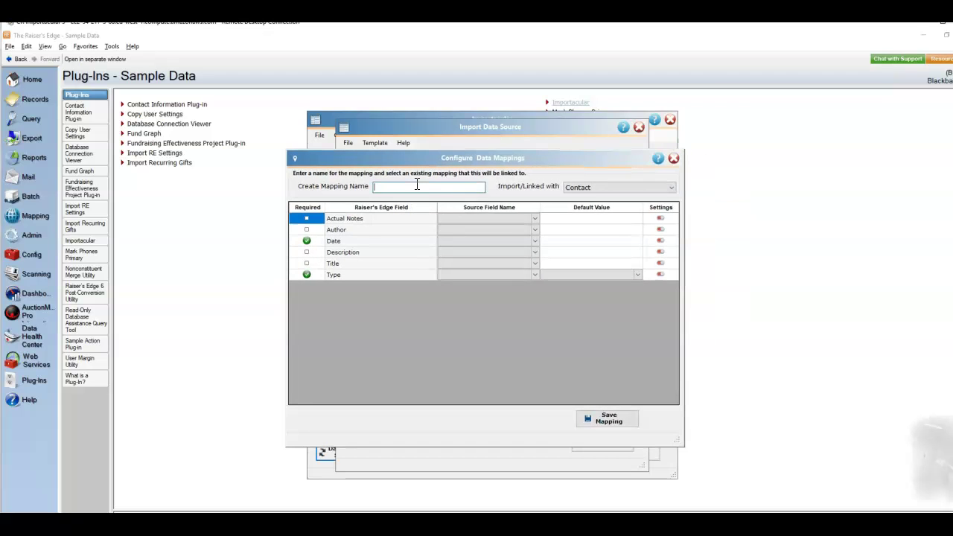
text(Survey)
click(634, 273)
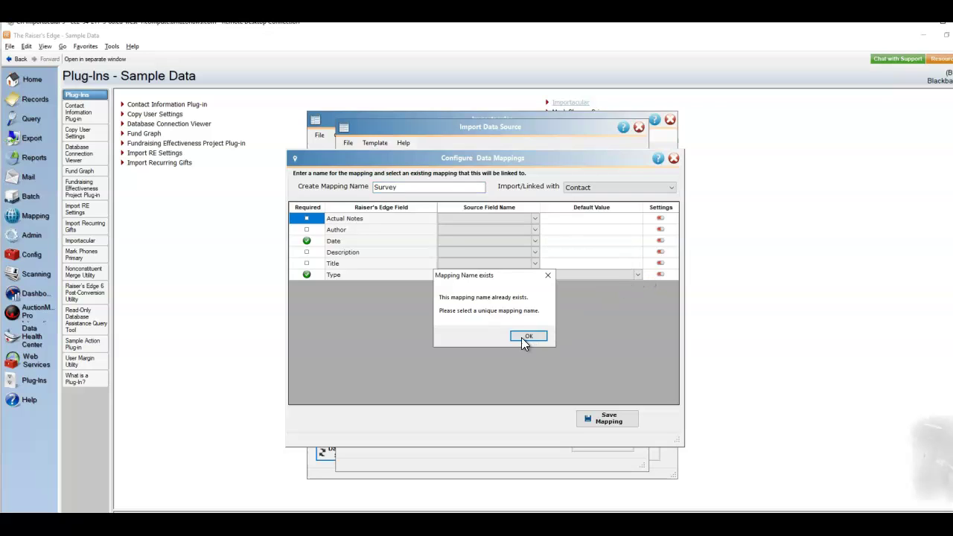
click(521, 337)
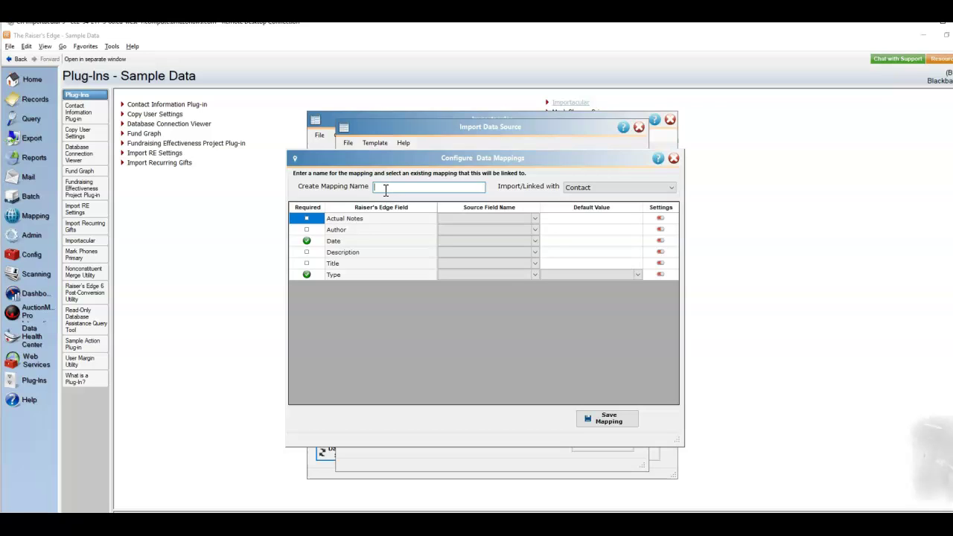
text(Survey q)
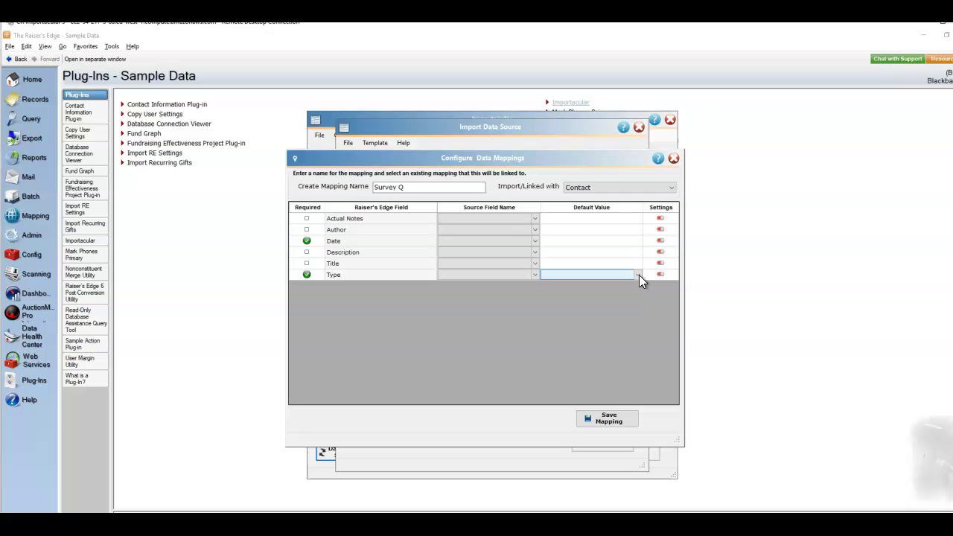
- Set Type to Personal, Date from Date Canvassed, Actual Notes from Survey Response, Description from Survey Question, and save
click(639, 274)
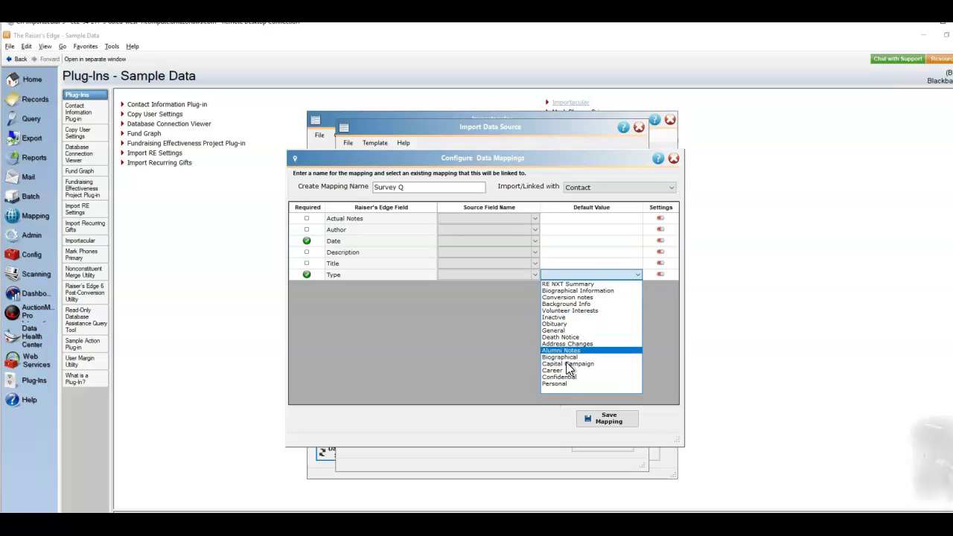
click(562, 383)
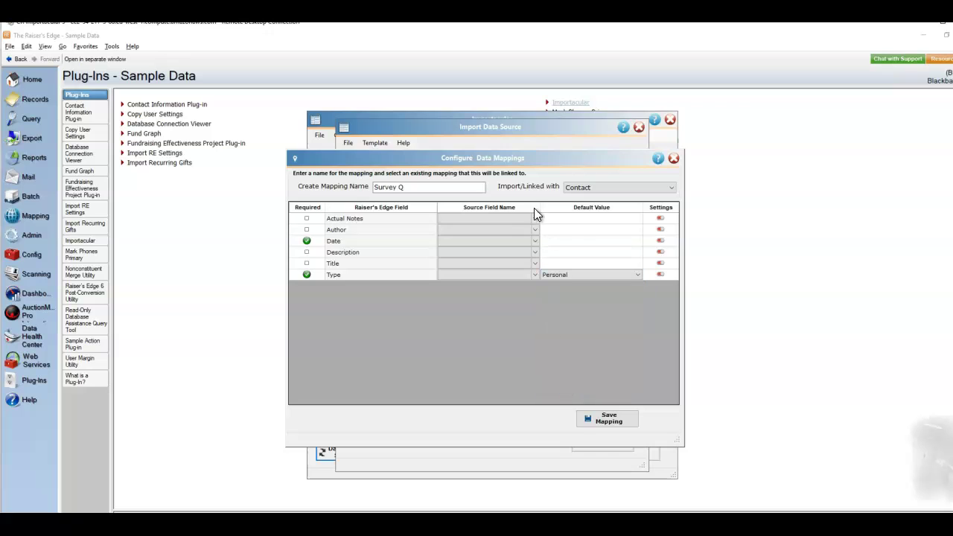
click(534, 241)
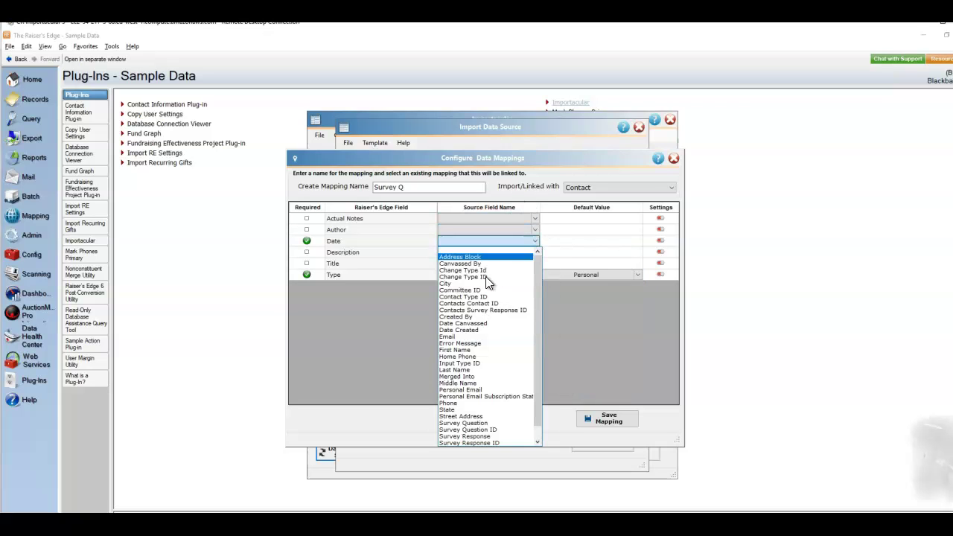
click(461, 323)
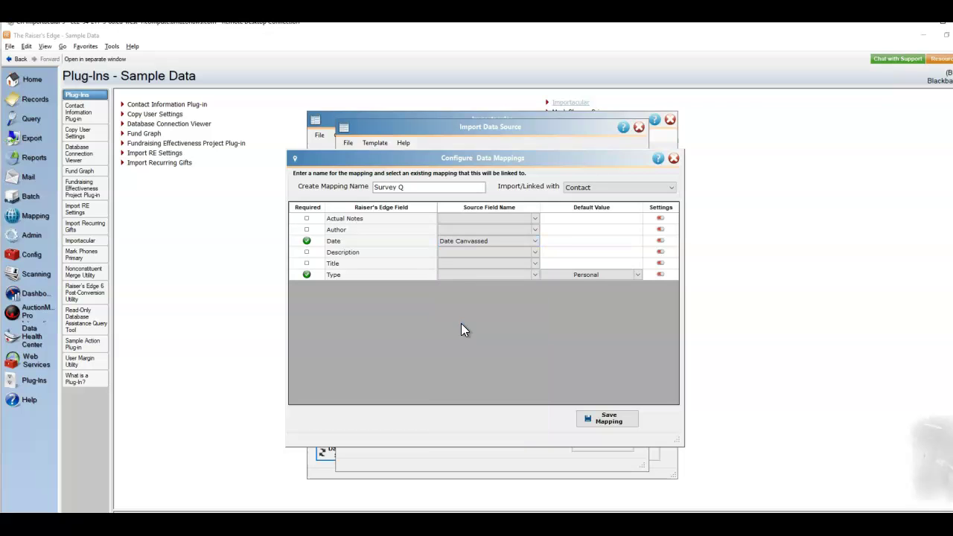
click(533, 220)
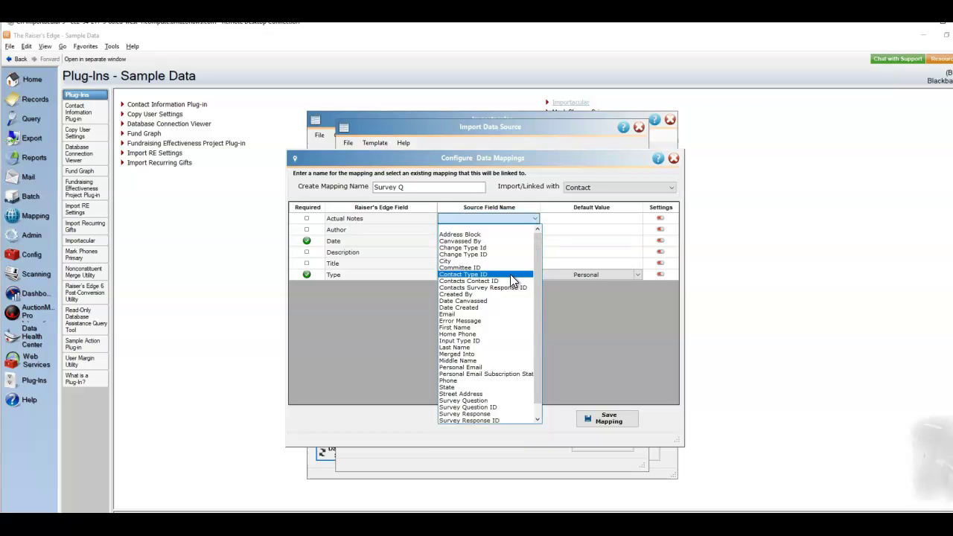
click(490, 413)
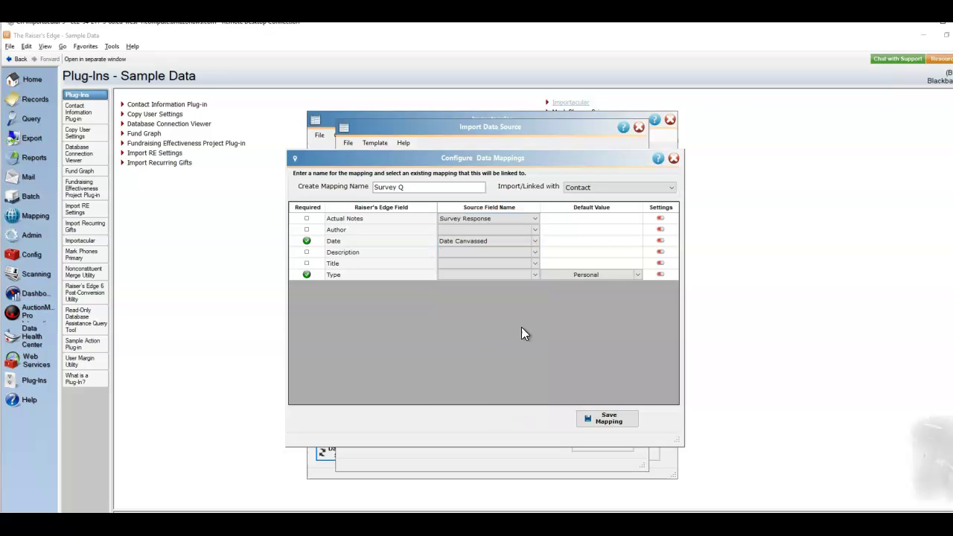
click(531, 253)
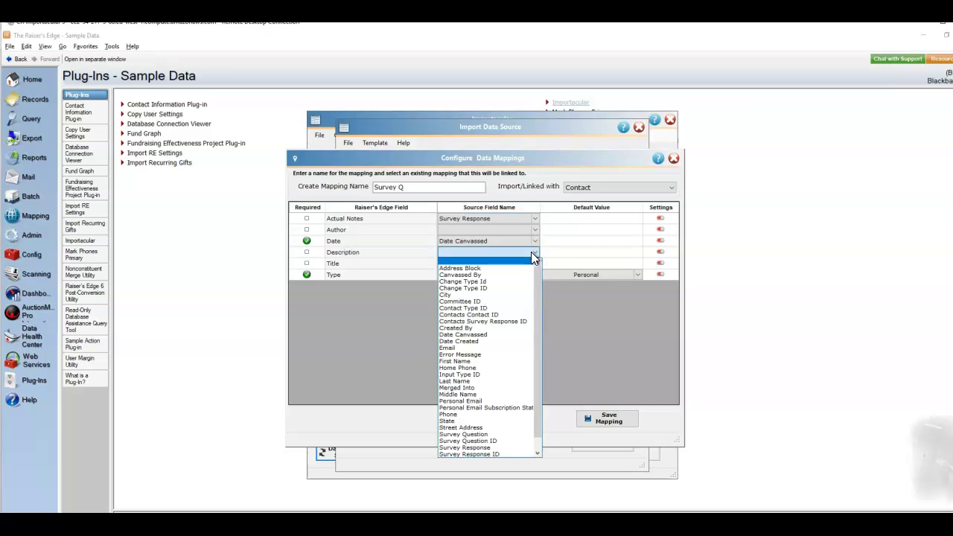
click(481, 435)
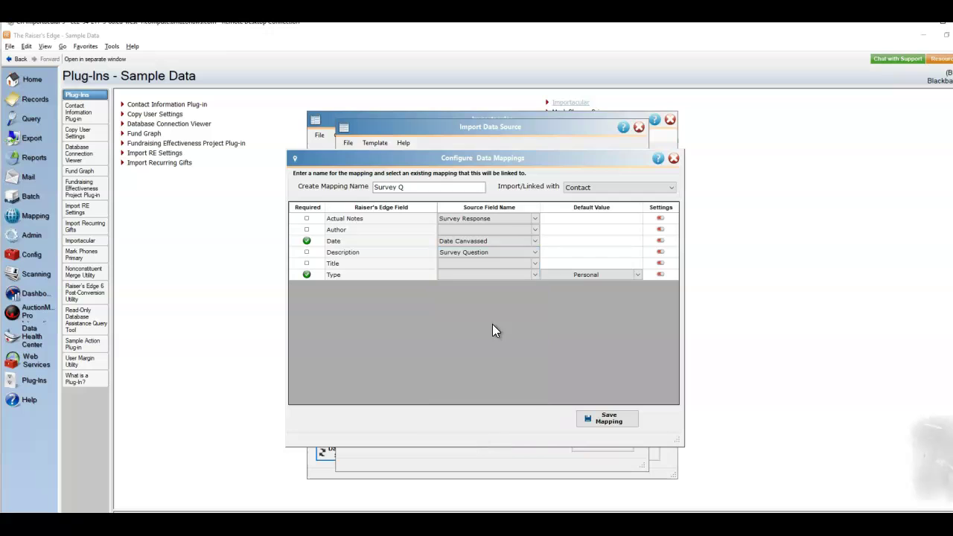
click(614, 423)
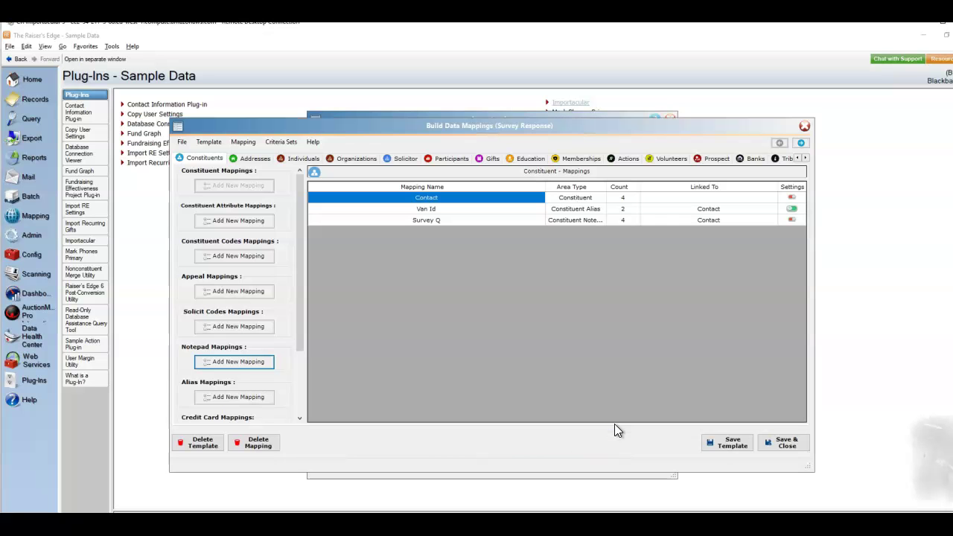
click(240, 221)
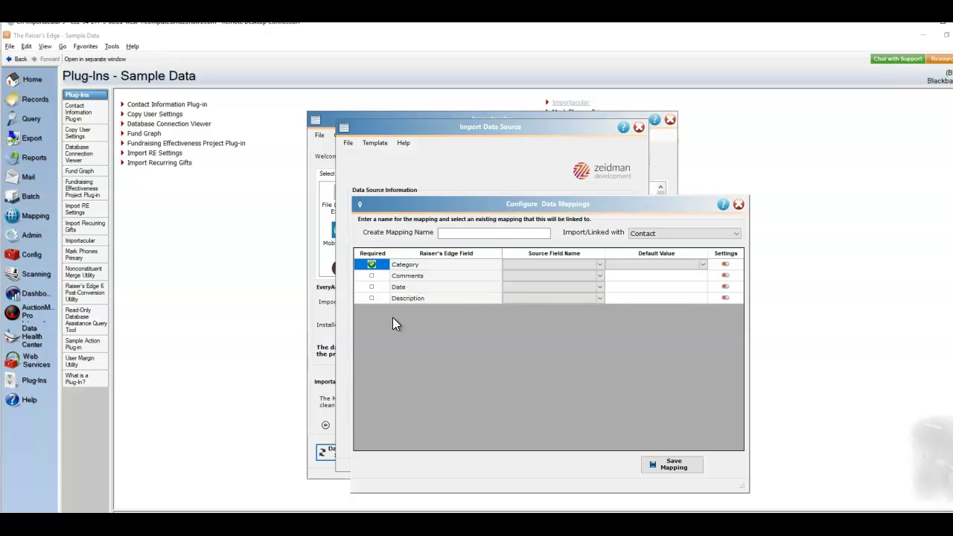
click(738, 205)
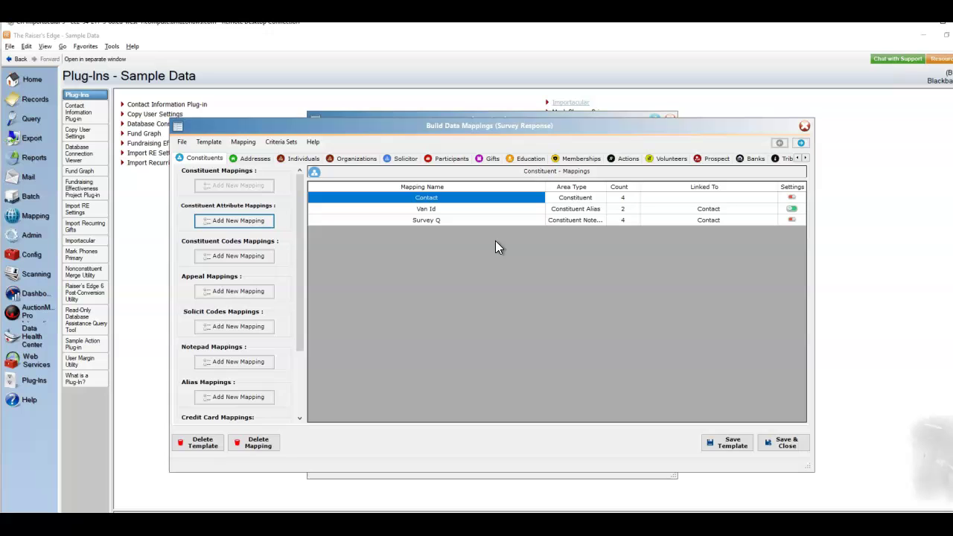
click(209, 255)
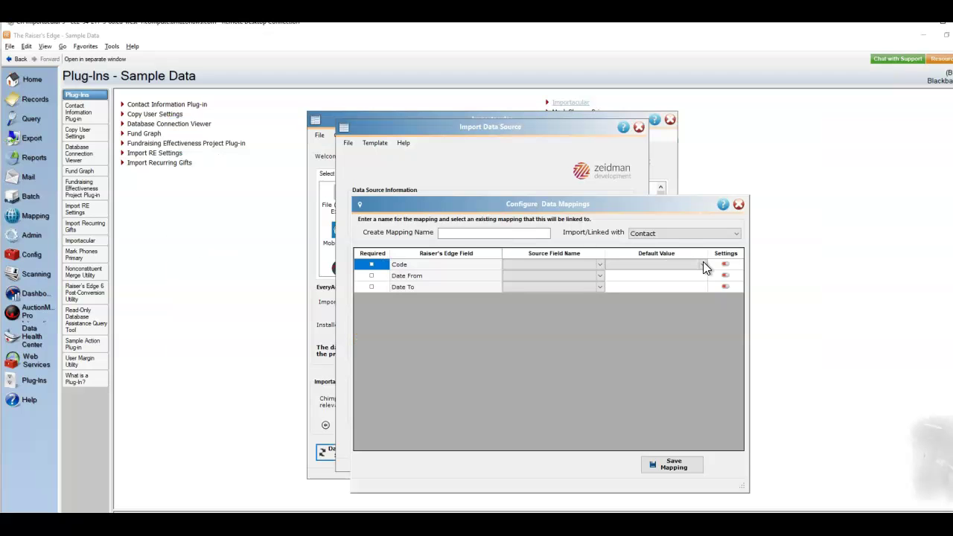
click(600, 265)
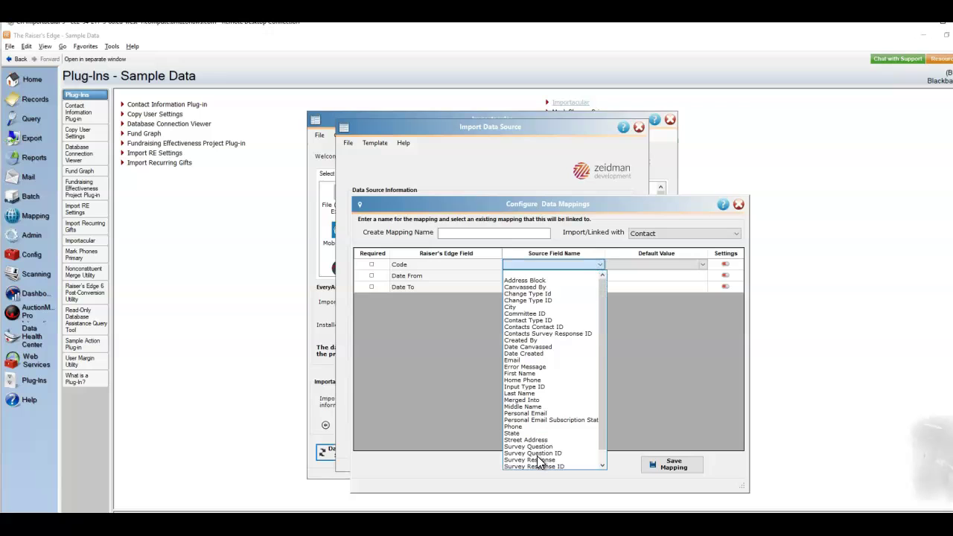
click(538, 458)
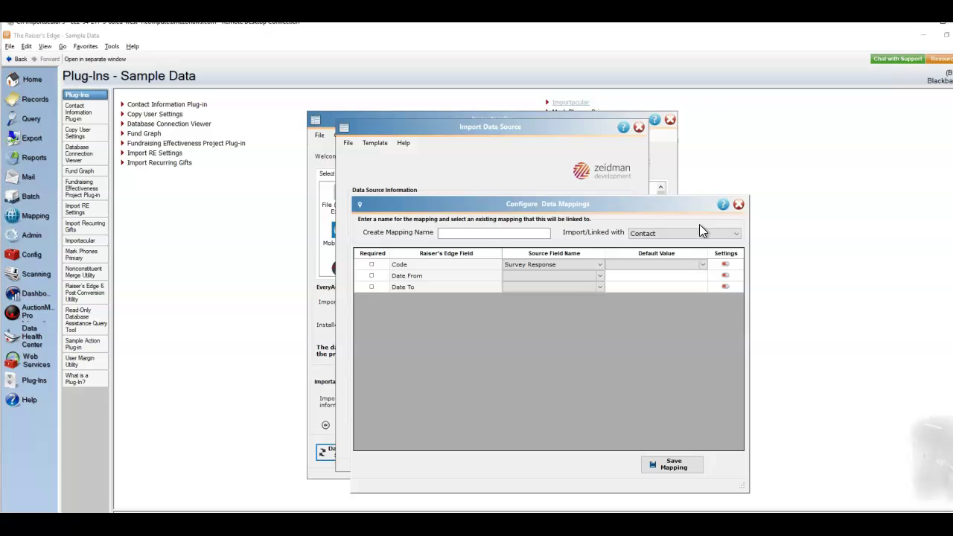
click(737, 207)
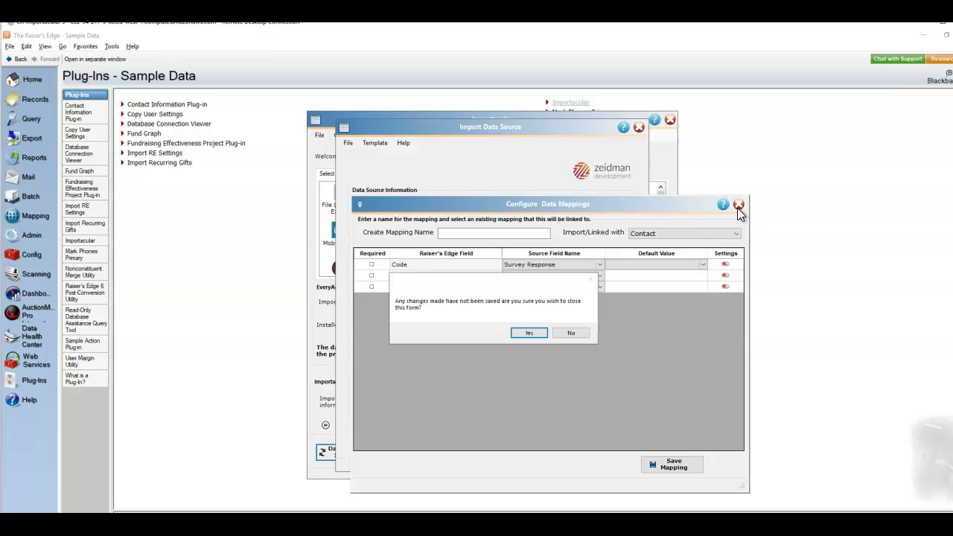
click(579, 336)
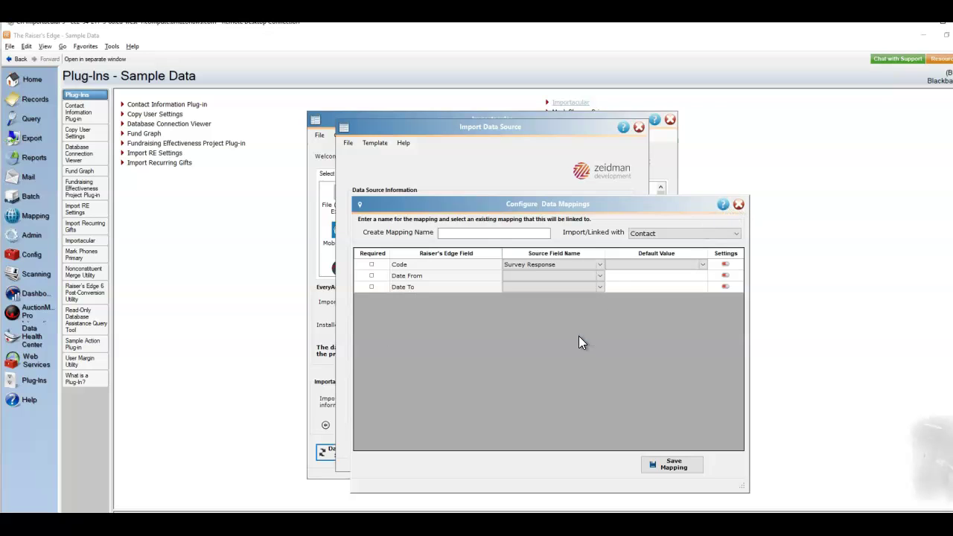
click(739, 203)
click(522, 334)
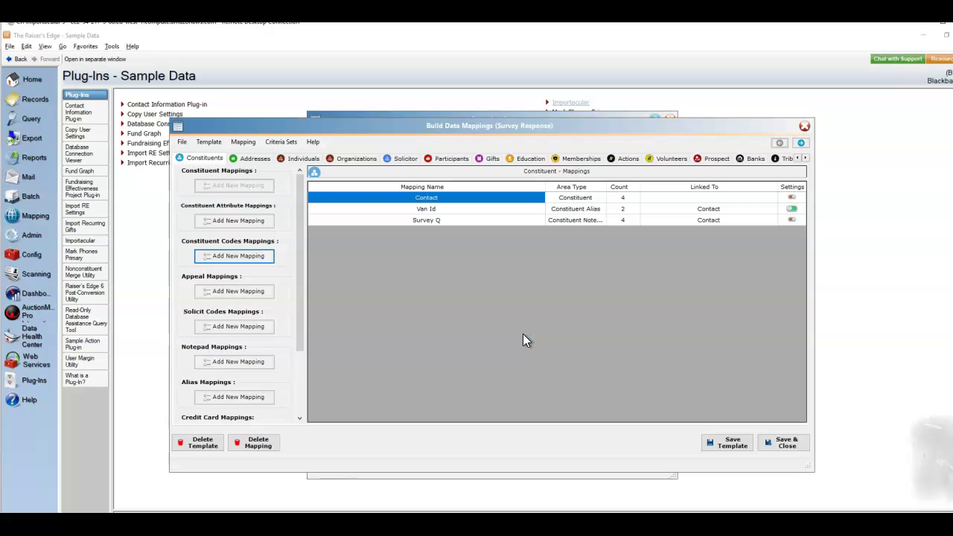